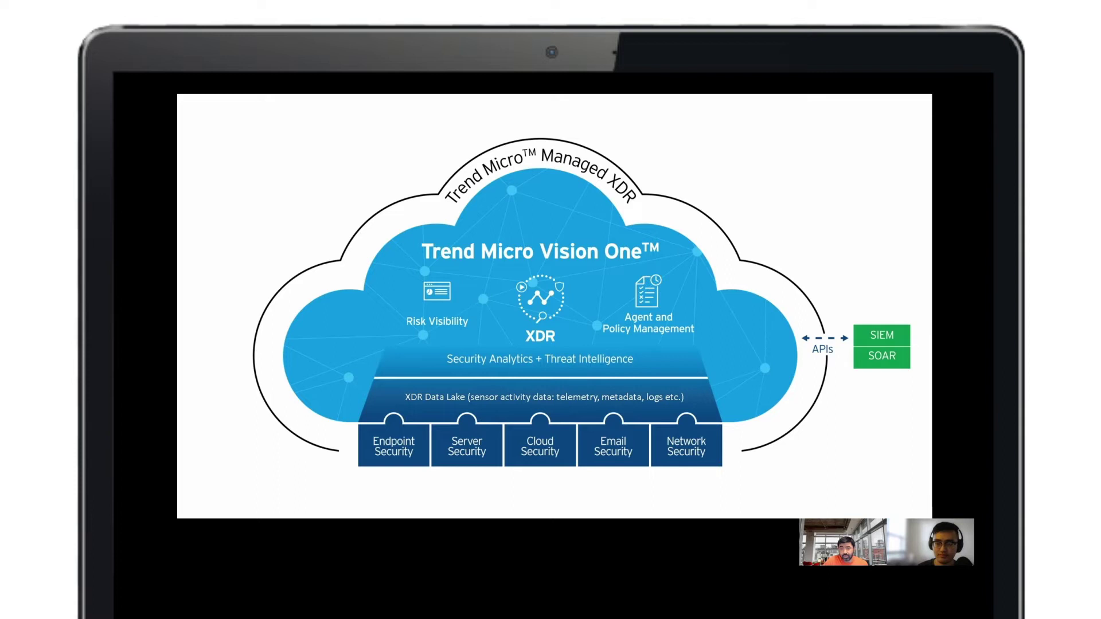
pyautogui.hotkey('alt', 'Tab')
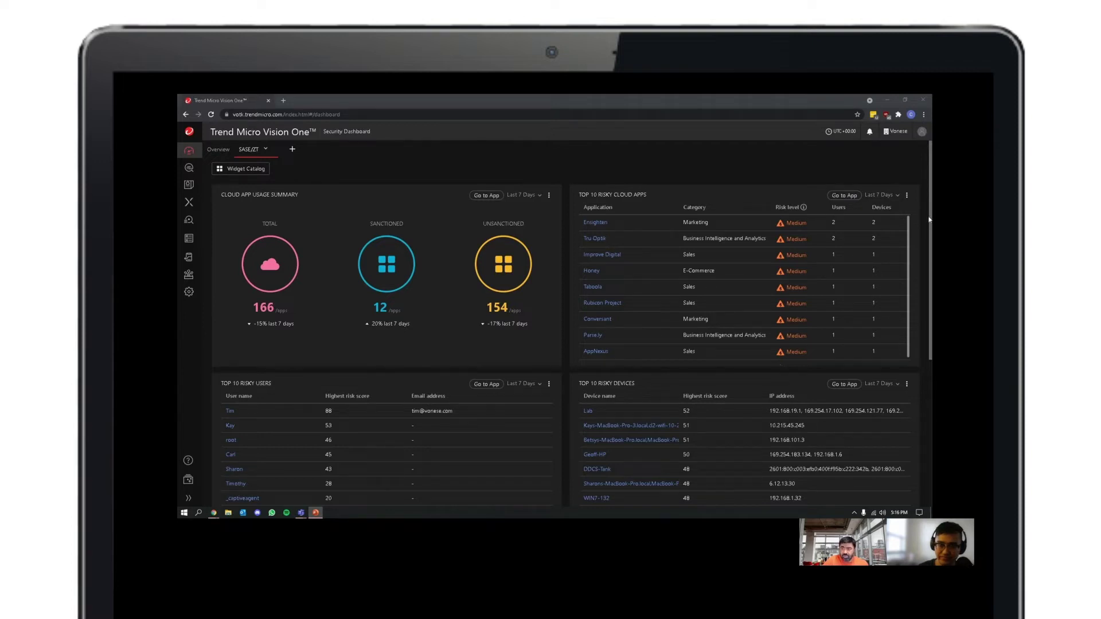
pyautogui.moveTo(930, 239); pyautogui.dragTo(930, 385)
pyautogui.moveTo(189, 202)
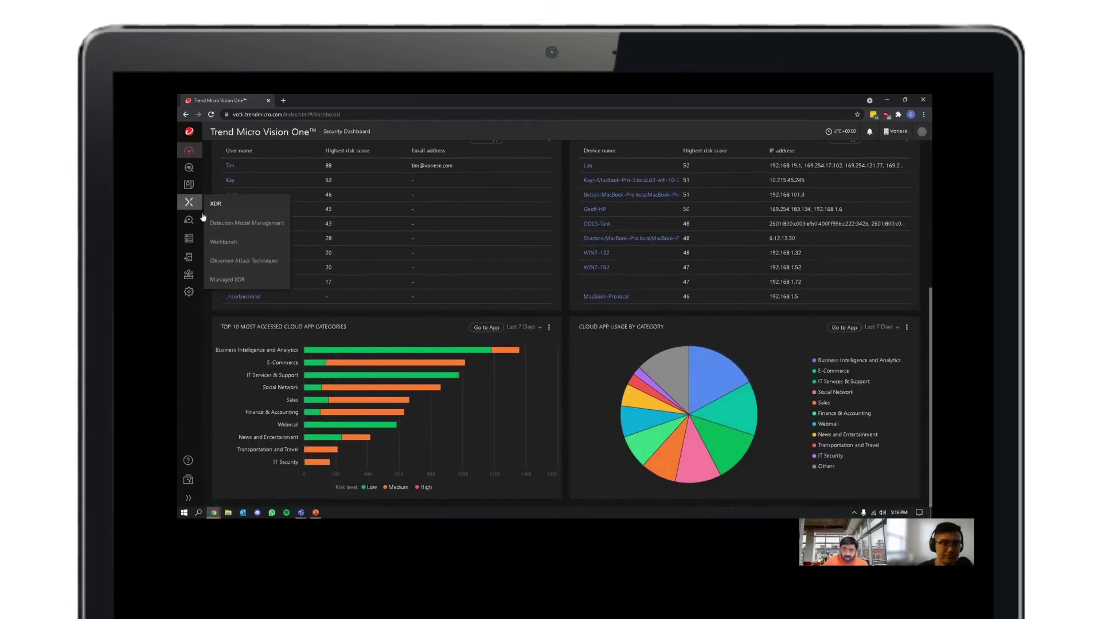
pyautogui.click(237, 244)
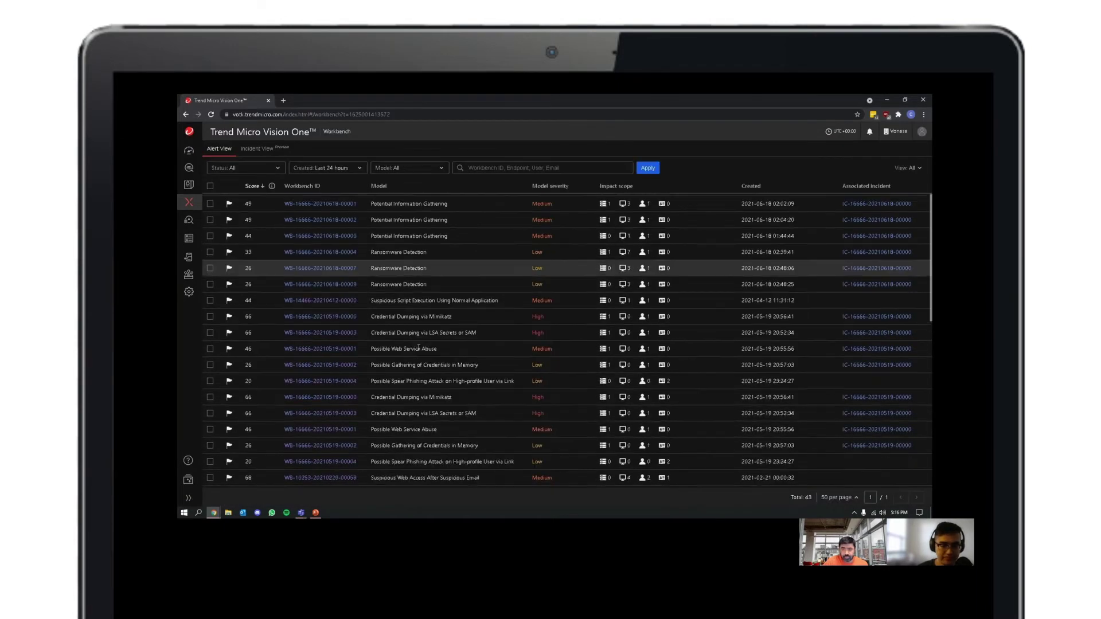
pyautogui.scroll(-4, 413, 267)
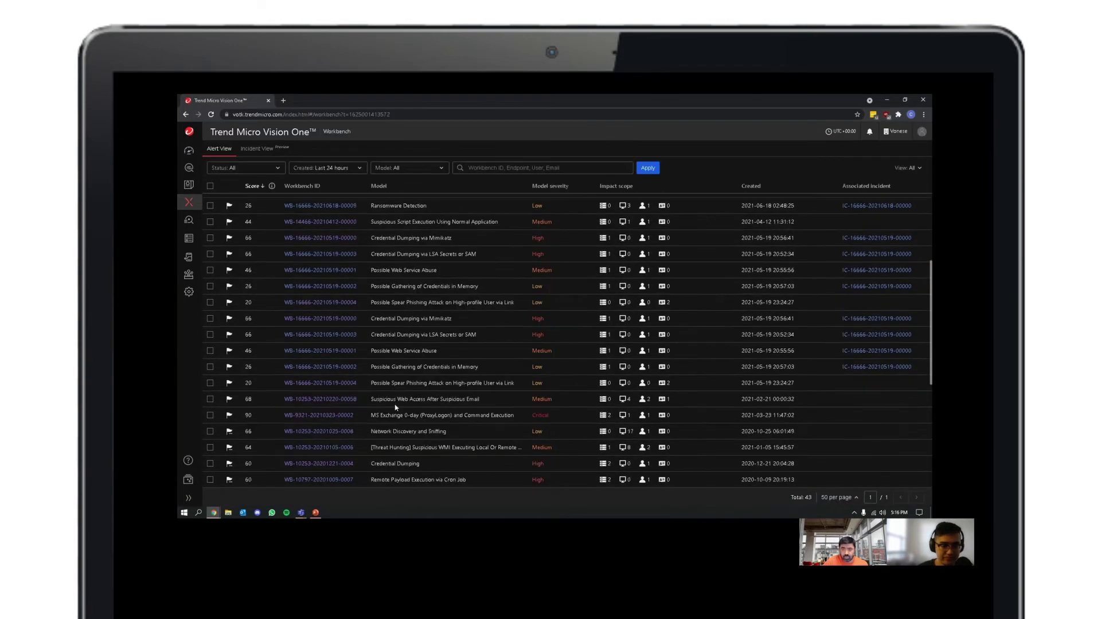
pyautogui.click(337, 401)
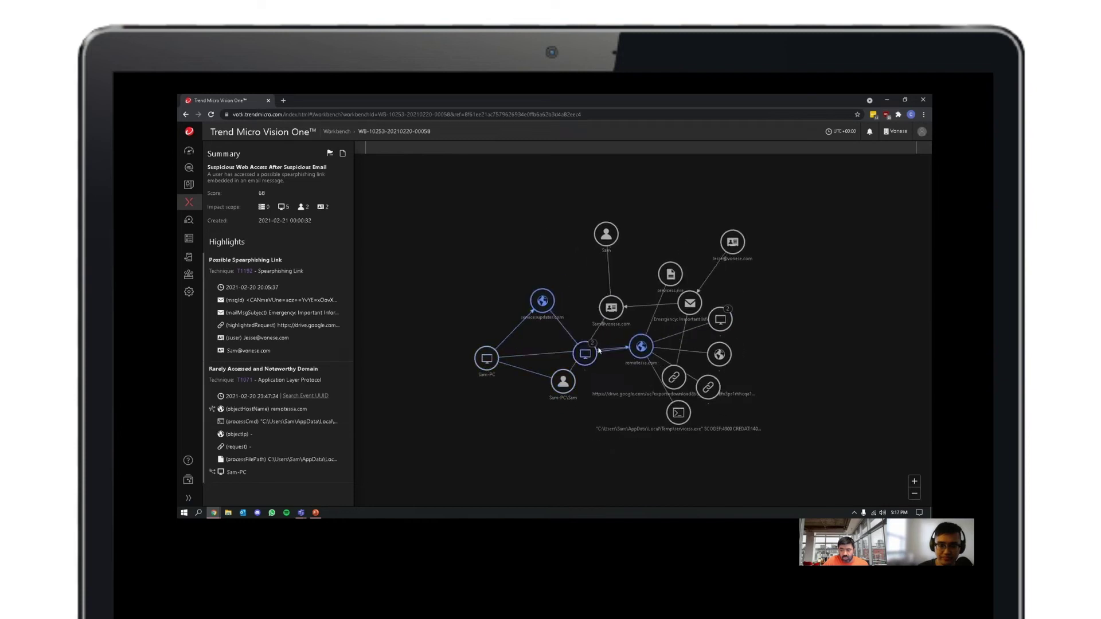
# - Untangle the graph, highlight the Possible Spearphishing Link nodes, and check sender and email node actions
pyautogui.moveTo(586, 275); pyautogui.dragTo(550, 302)
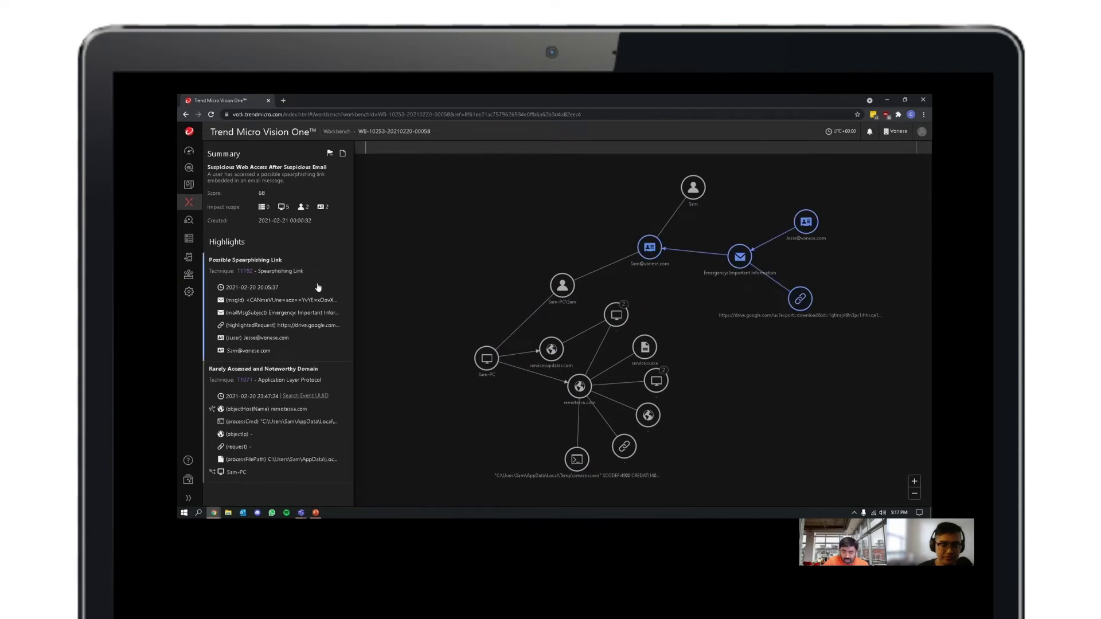
pyautogui.click(318, 288)
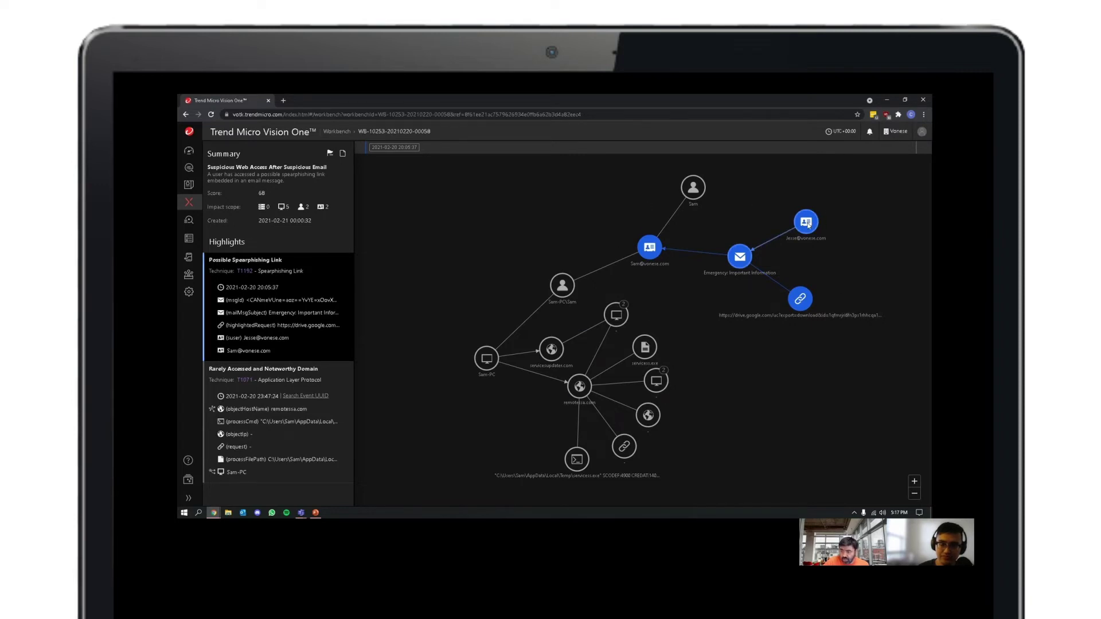
pyautogui.moveTo(808, 226); pyautogui.dragTo(814, 218)
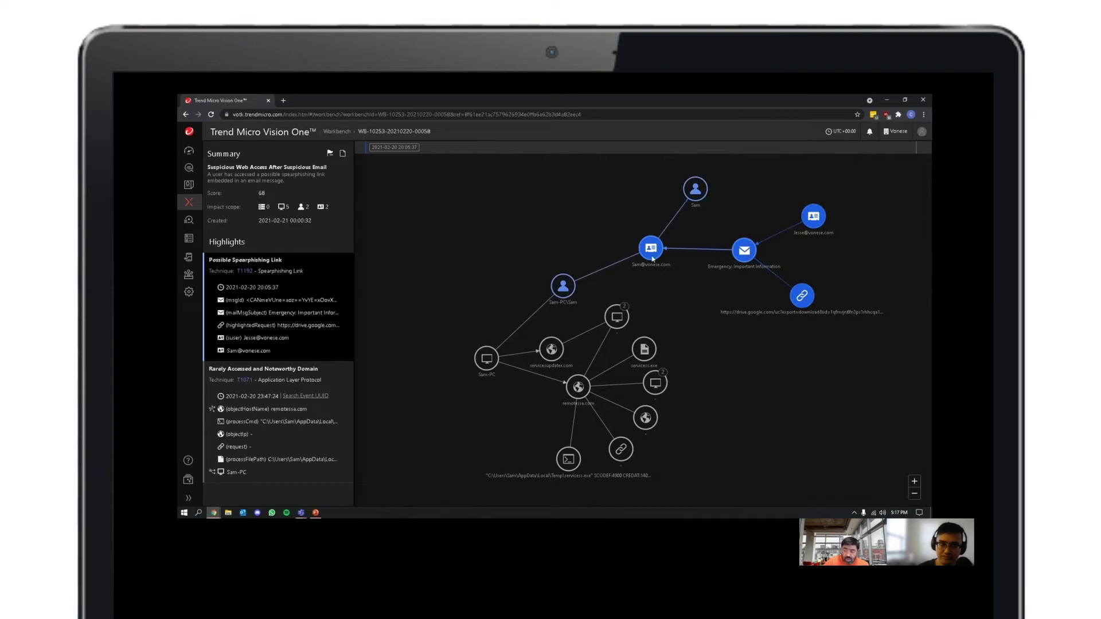
pyautogui.rightClick(808, 222)
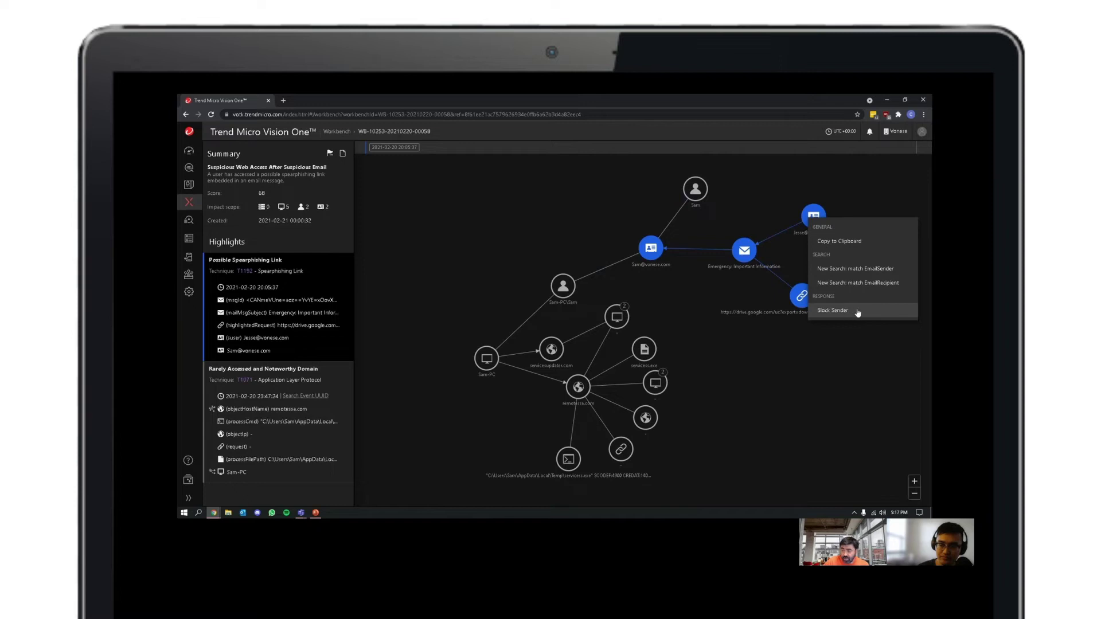
pyautogui.rightClick(745, 250)
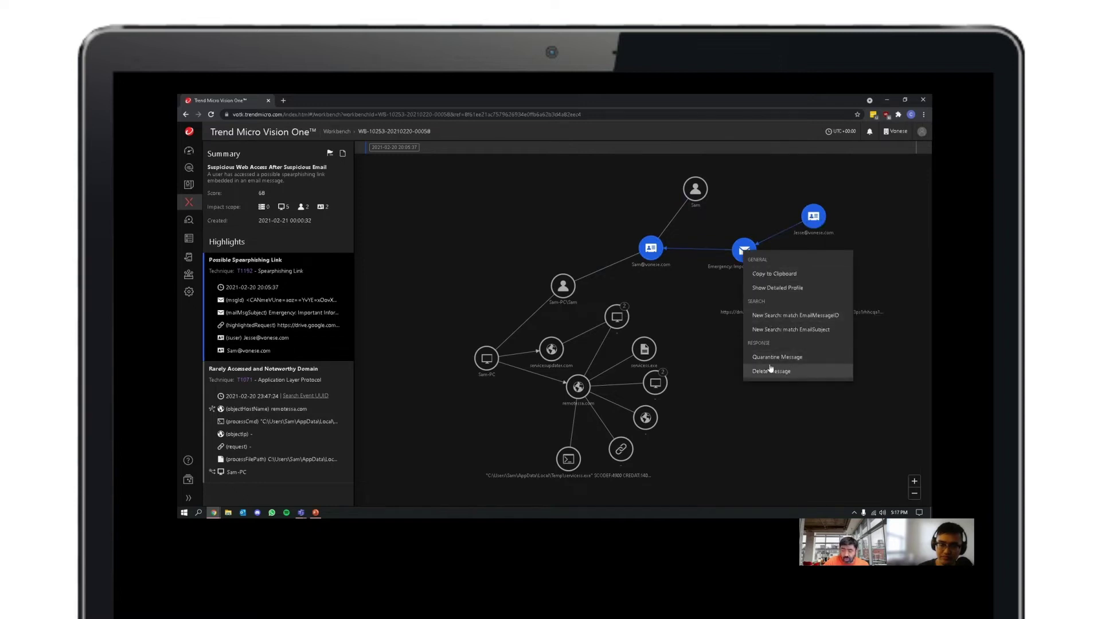
pyautogui.click(696, 298)
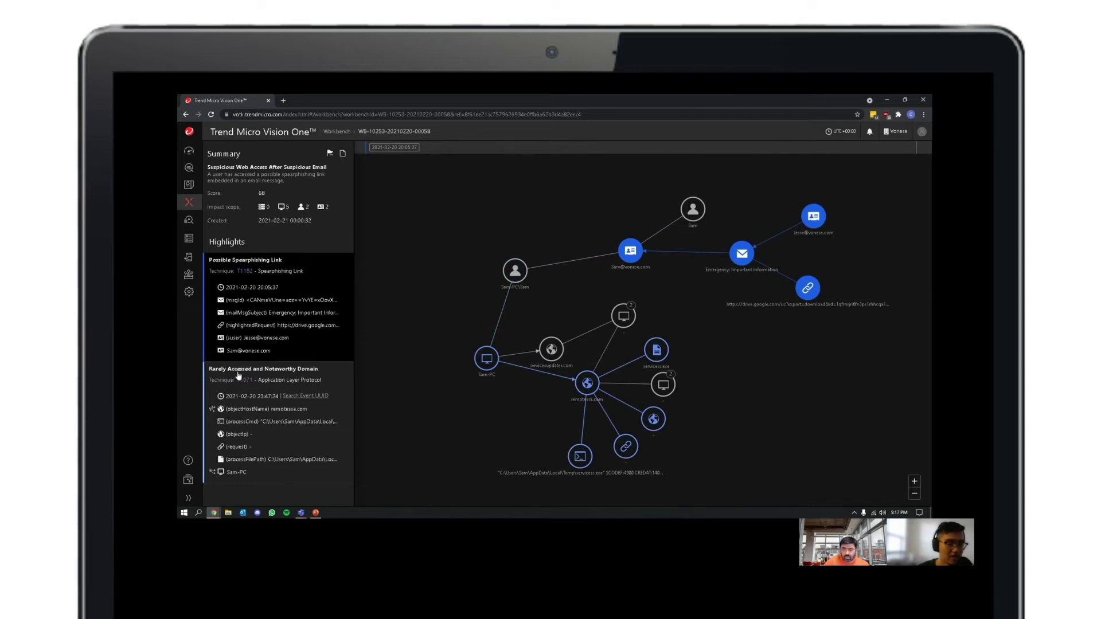
# - Highlight the Rarely Accessed and Noteworthy Domain nodes and list Sam-PC and remotessa.com actions
pyautogui.click(297, 376)
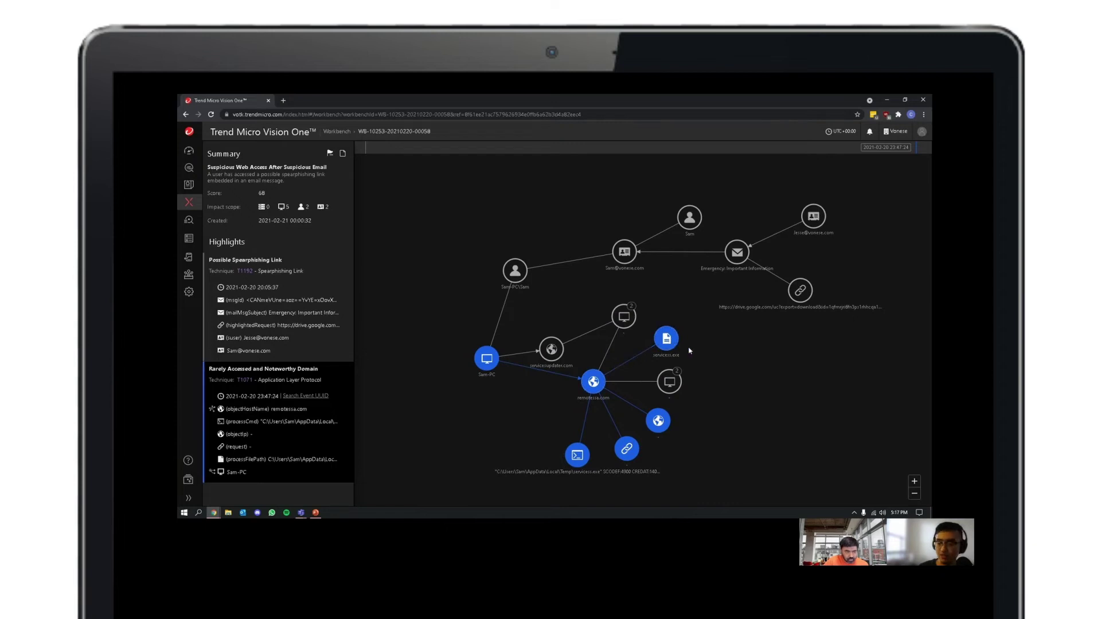
pyautogui.rightClick(487, 357)
pyautogui.click(433, 400)
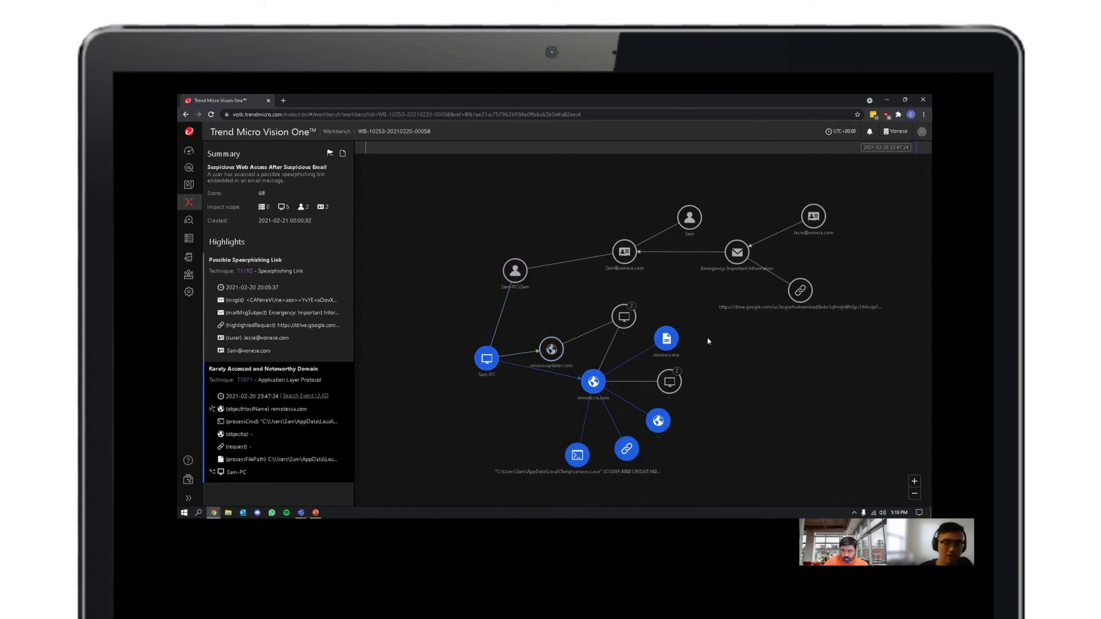
pyautogui.rightClick(594, 375)
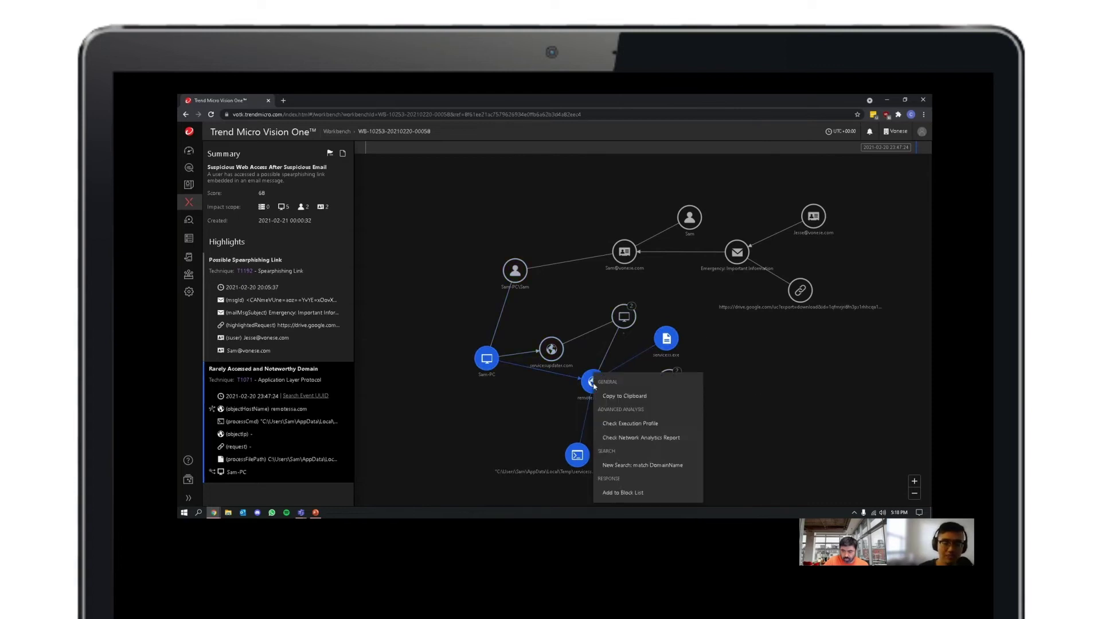
# - Open the remotessa.com Network Analytics Report, play its connection timeline, then return to Workbench
pyautogui.click(648, 439)
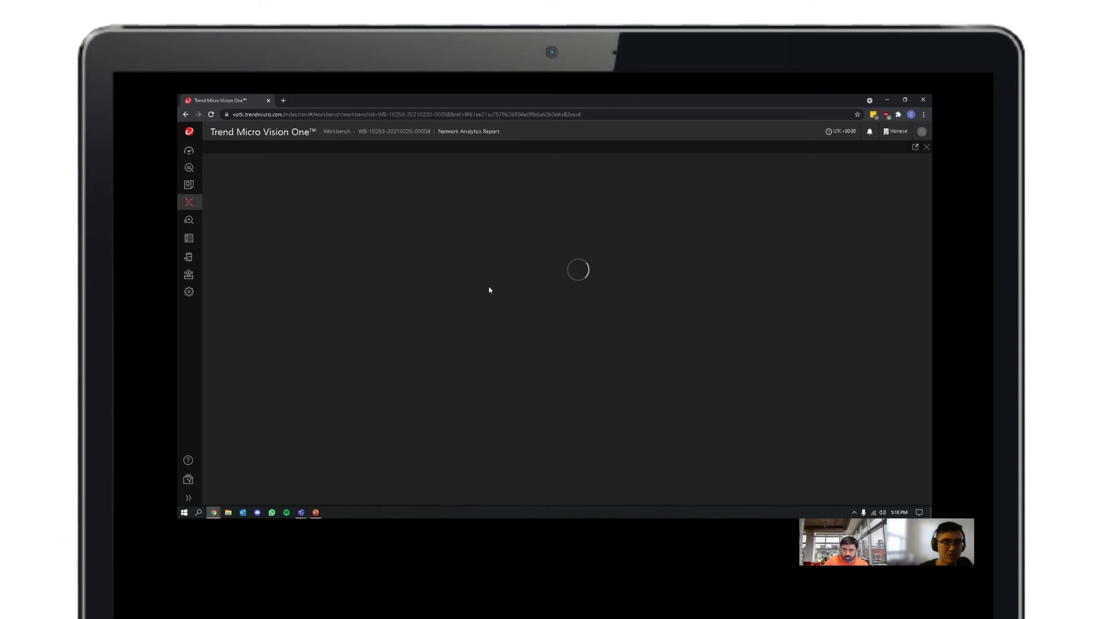
pyautogui.click(217, 264)
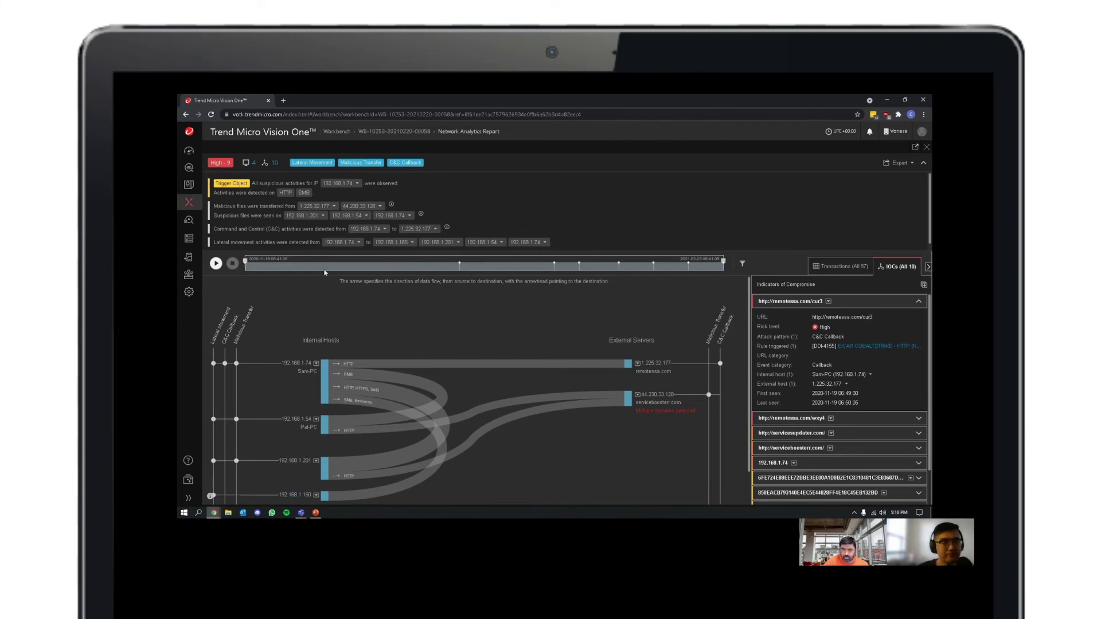
pyautogui.click(240, 249)
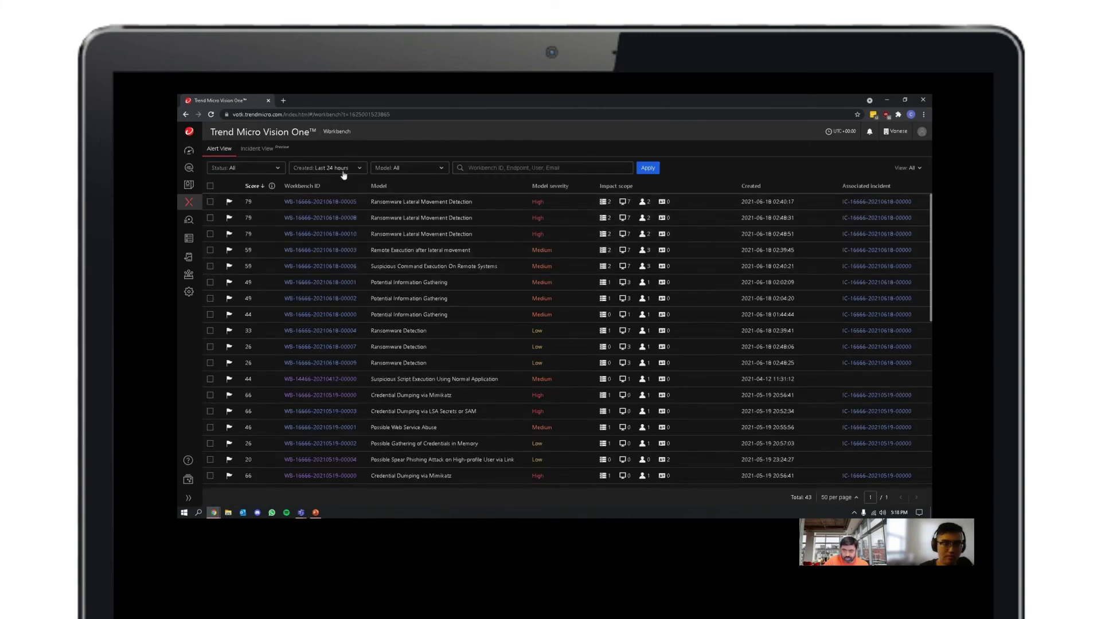
# - Open the Search page and review searchable fields like EndpointName, FileSHA1, URL and UserAccount
pyautogui.click(188, 222)
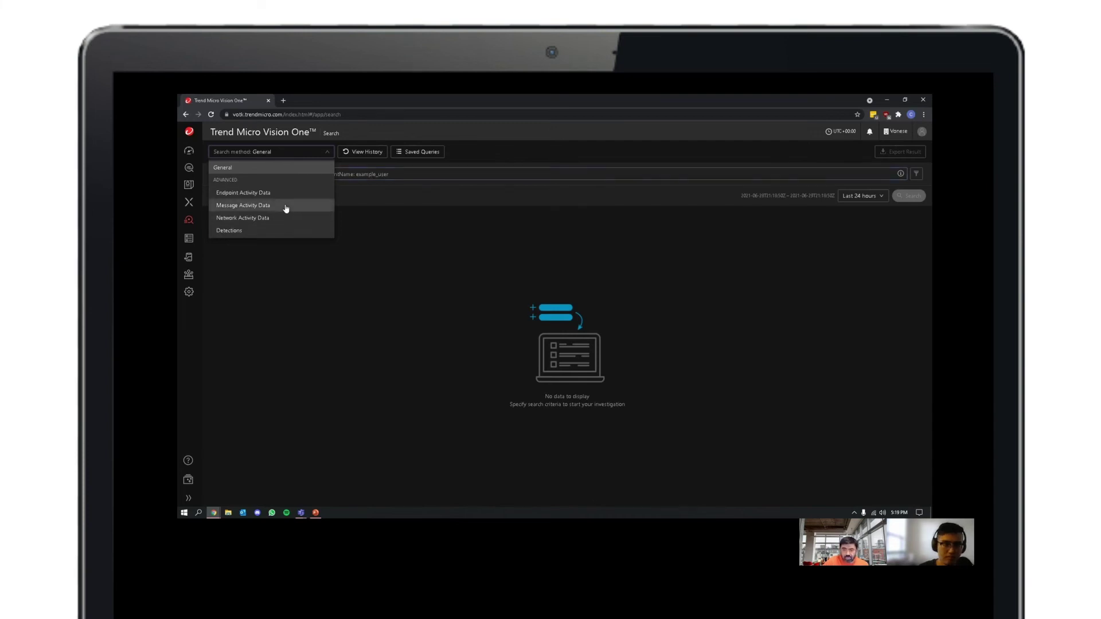
pyautogui.click(401, 175)
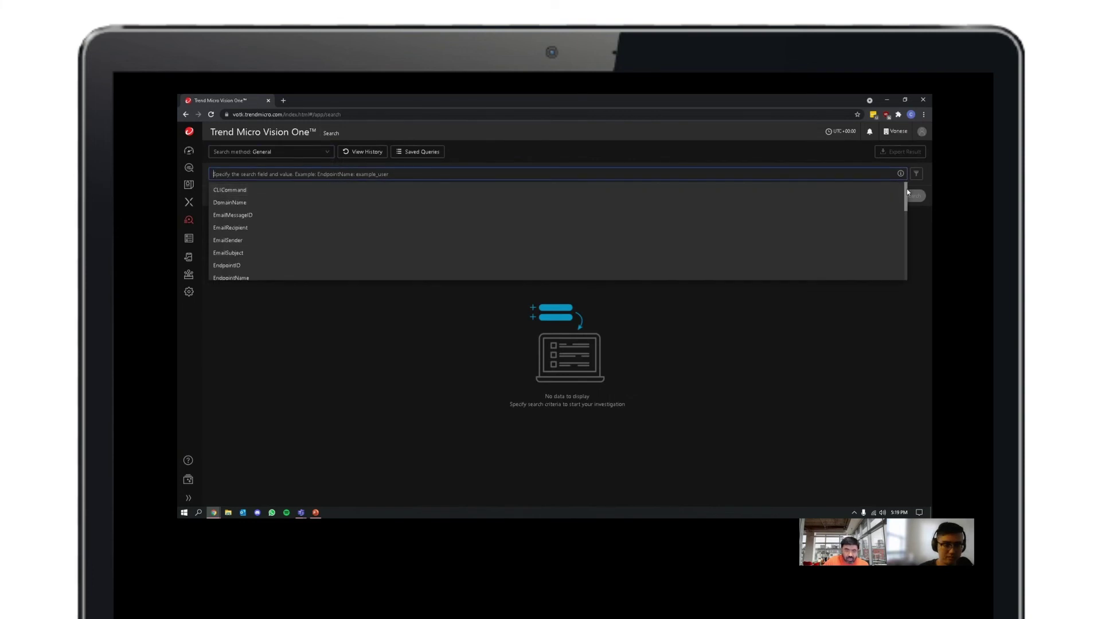
pyautogui.moveTo(908, 193); pyautogui.dragTo(903, 274)
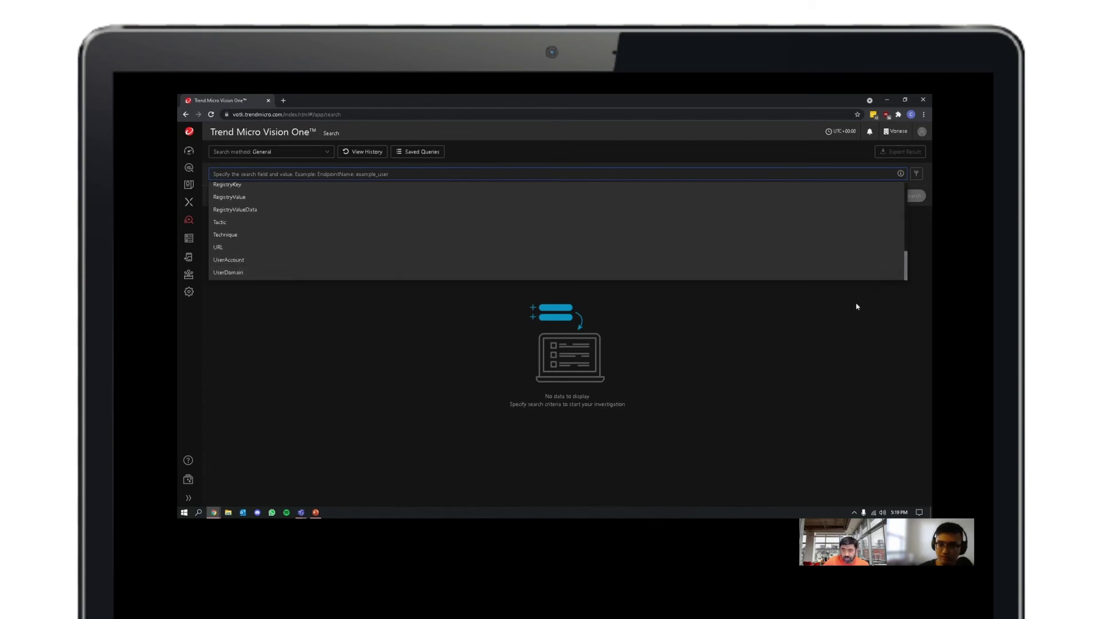
pyautogui.click(435, 337)
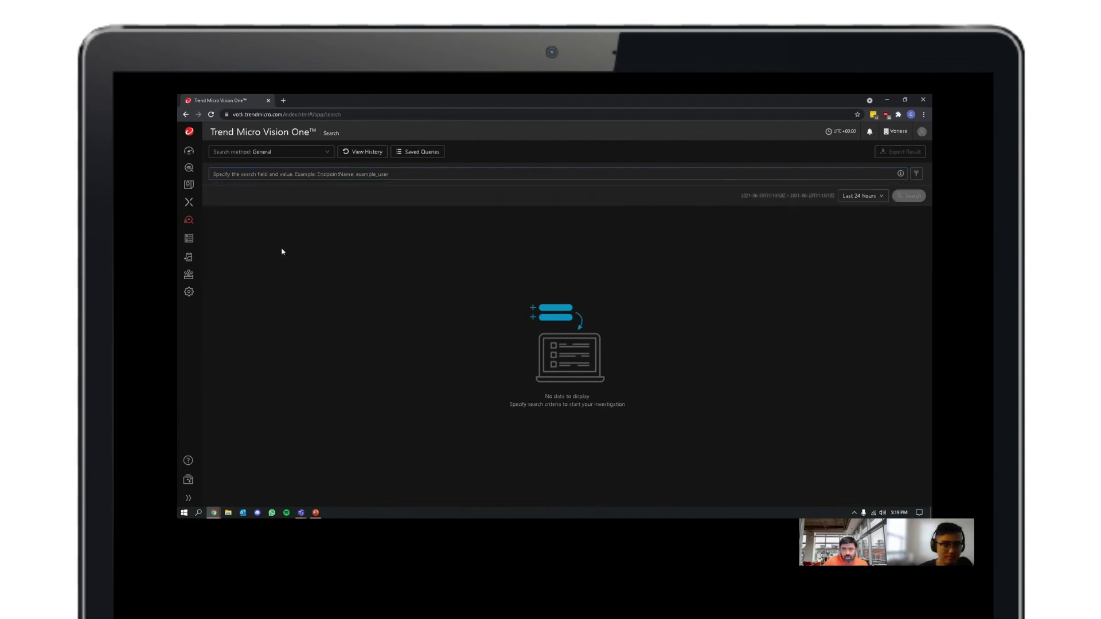
pyautogui.moveTo(189, 185)
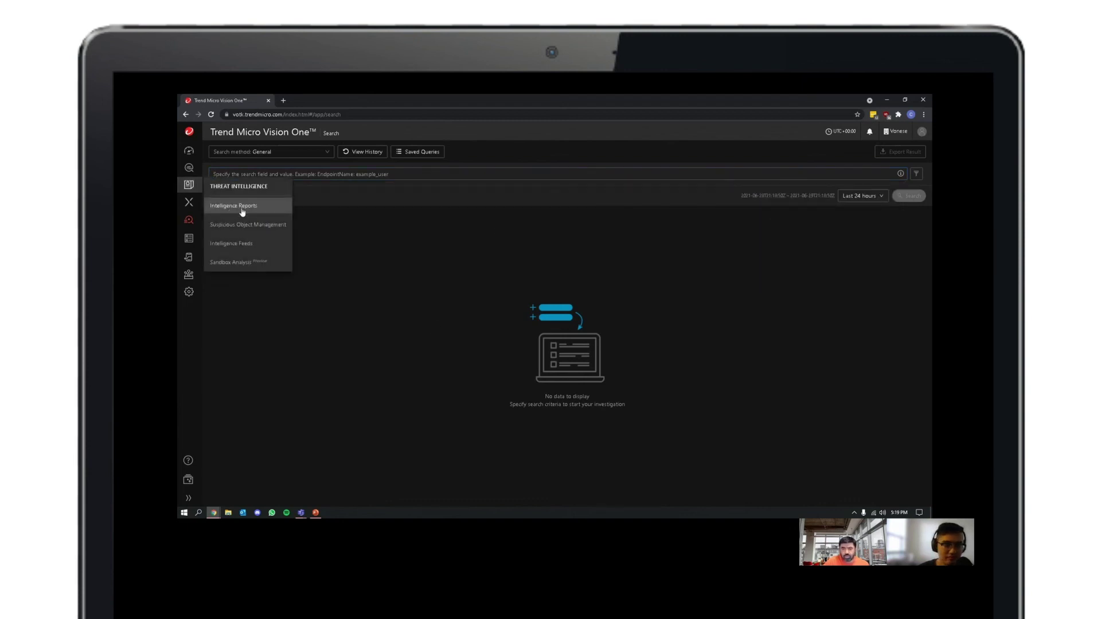
# - Open Intelligence Reports to see 89 curated reports, including [Early Warning] Conti and Ryuk
pyautogui.click(243, 208)
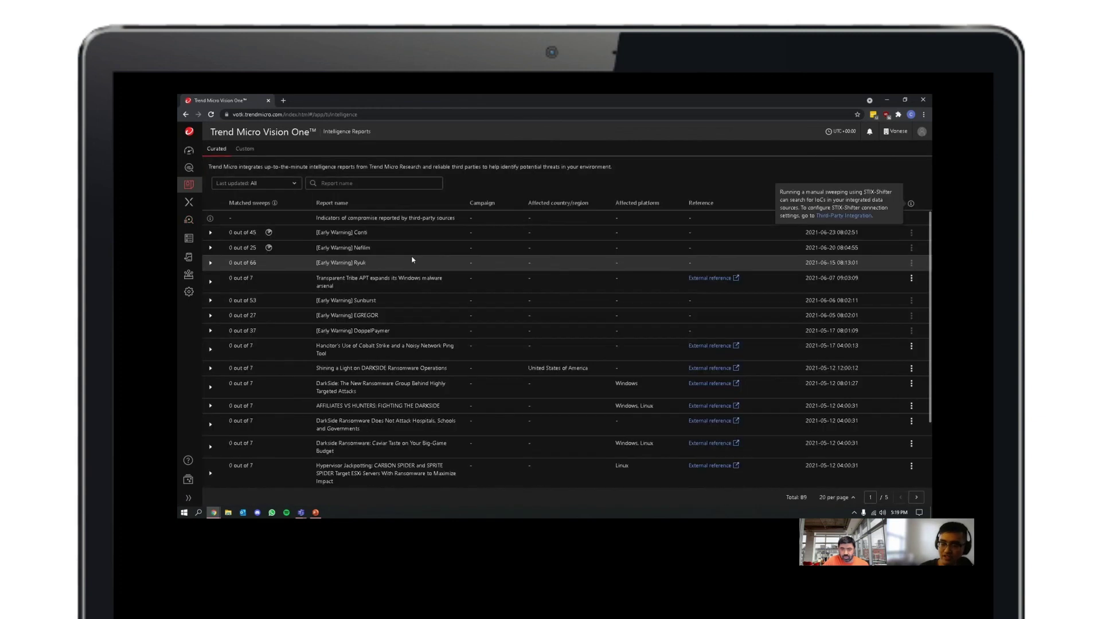